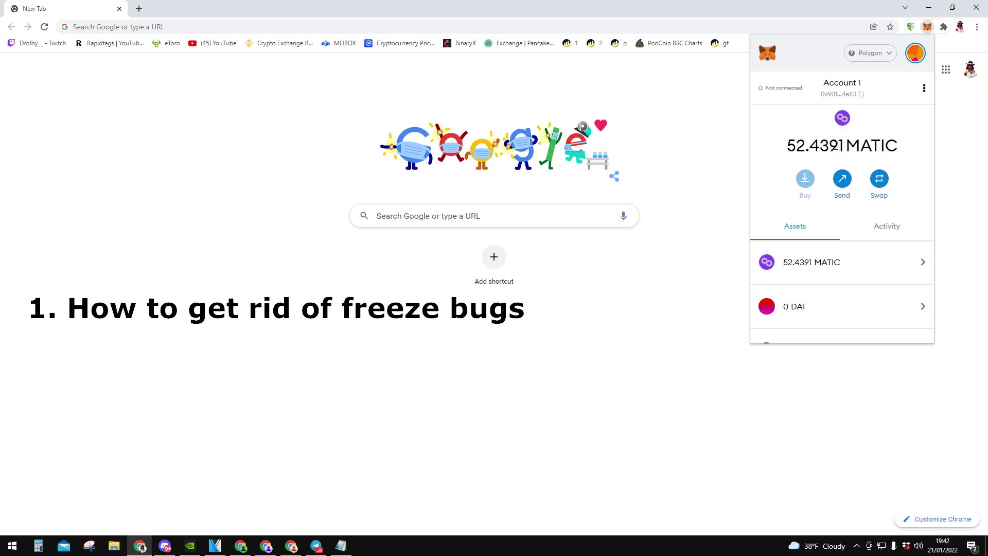
- Show Account 1's transaction activity on the Polygon network (52.4391 MATIC)
{"action": "left_click", "coordinate": [884, 226]}
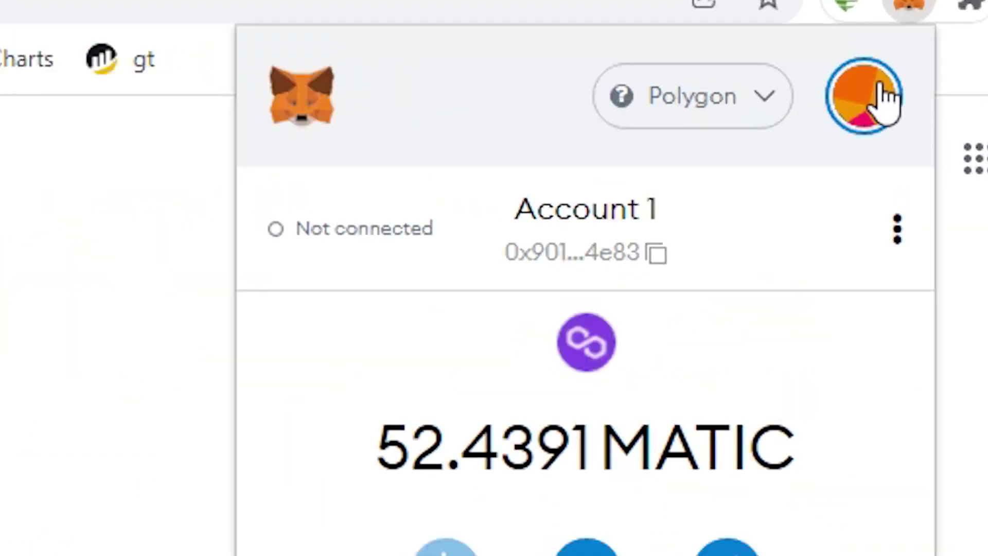
- Go to Settings > Networks and open Polygon's details with RPC URL rpc-mainnet.maticvigil.com, chain ID 137
{"action": "left_click", "coordinate": [884, 98]}
{"action": "left_click", "coordinate": [427, 448]}
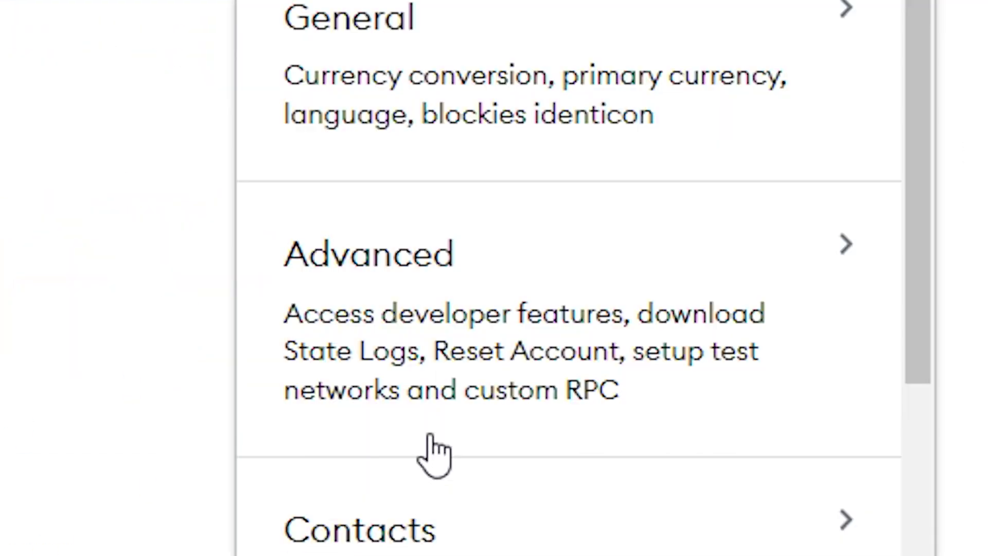
{"action": "scroll", "coordinate": [452, 363], "scroll_direction": "down", "scroll_amount": 7}
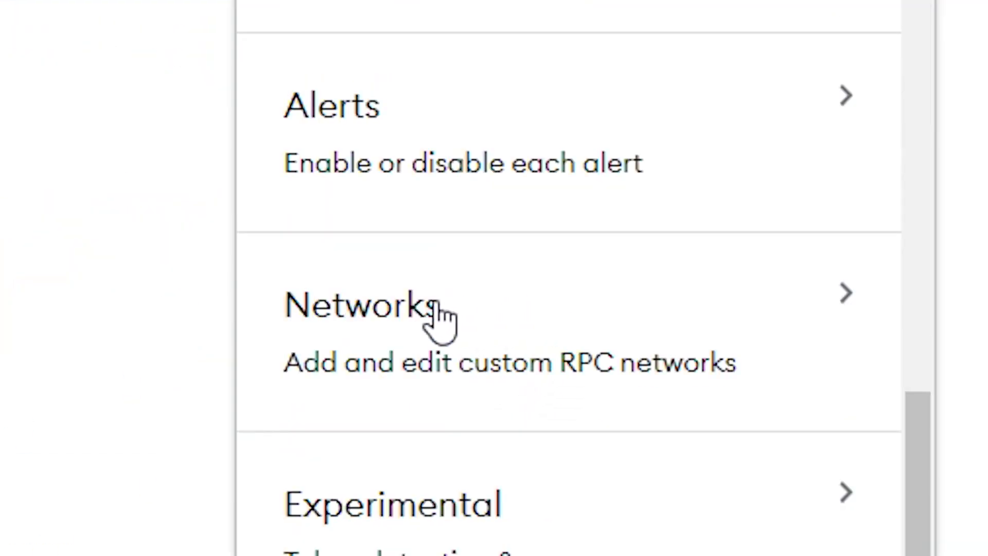
{"action": "left_click", "coordinate": [439, 311]}
{"action": "scroll", "coordinate": [831, 213], "scroll_direction": "down", "scroll_amount": 2}
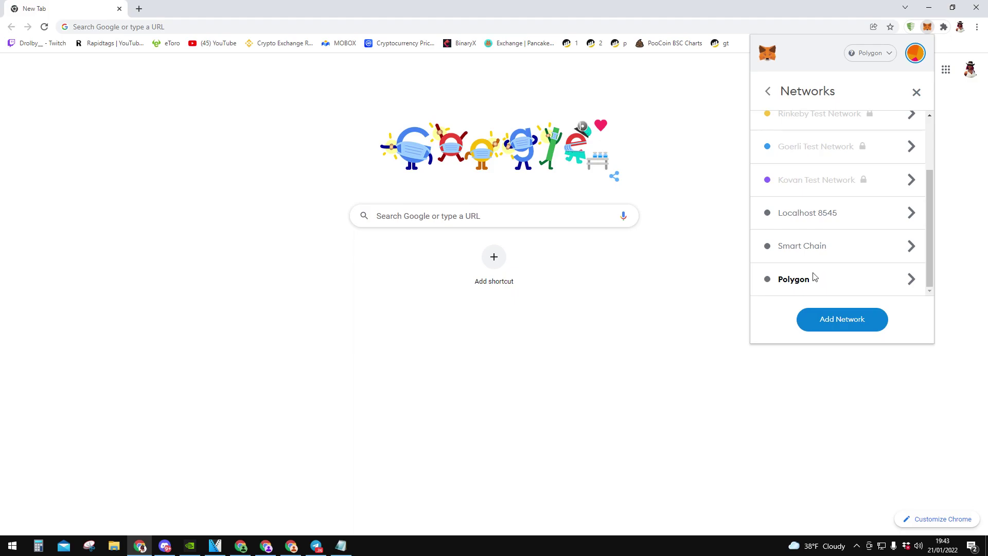
{"action": "left_click", "coordinate": [907, 278]}
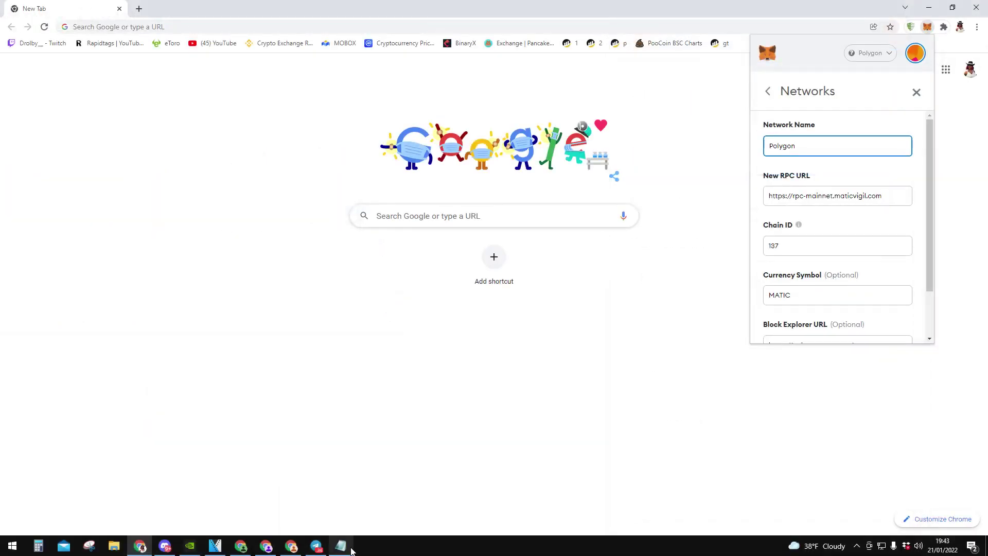
- Copy the Polygon docs link from the notes and load it in Chrome
{"action": "left_click", "coordinate": [353, 549]}
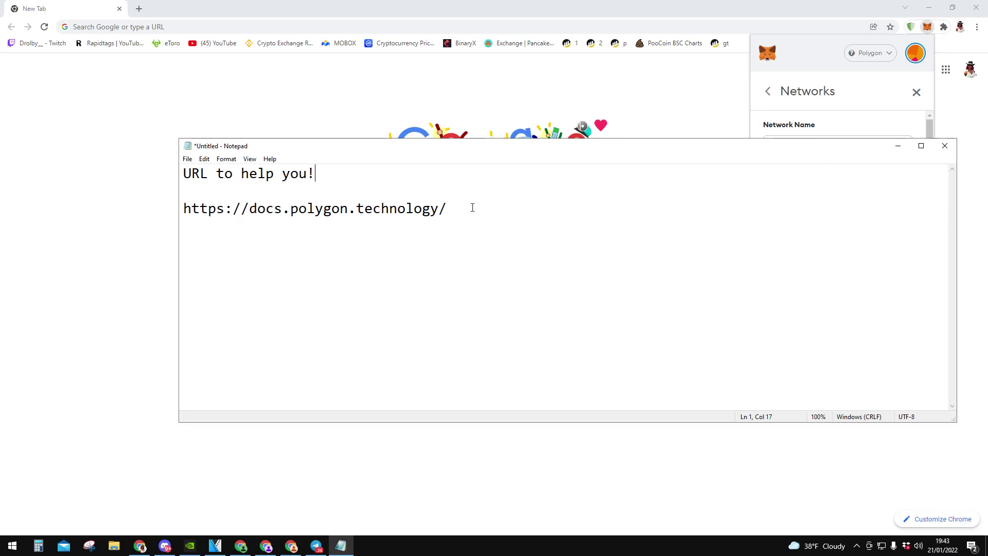
{"action": "left_click_drag", "start_coordinate": [472, 208], "coordinate": [183, 208]}
{"action": "key", "text": "ctrl+c"}
{"action": "key", "text": "alt+Tab"}
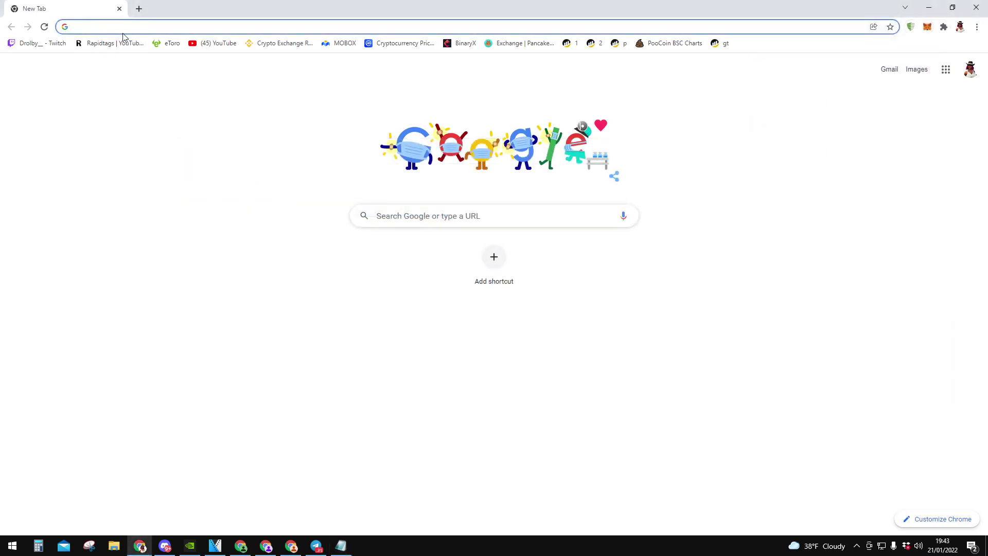
{"action": "key", "text": "ctrl+v"}
{"action": "key", "text": "Return"}
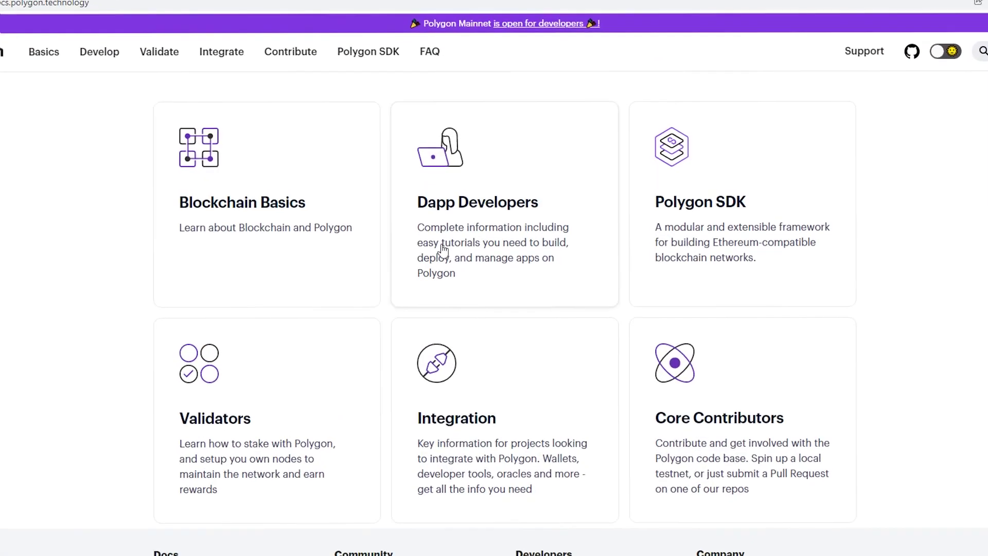
{"action": "left_click", "coordinate": [525, 276]}
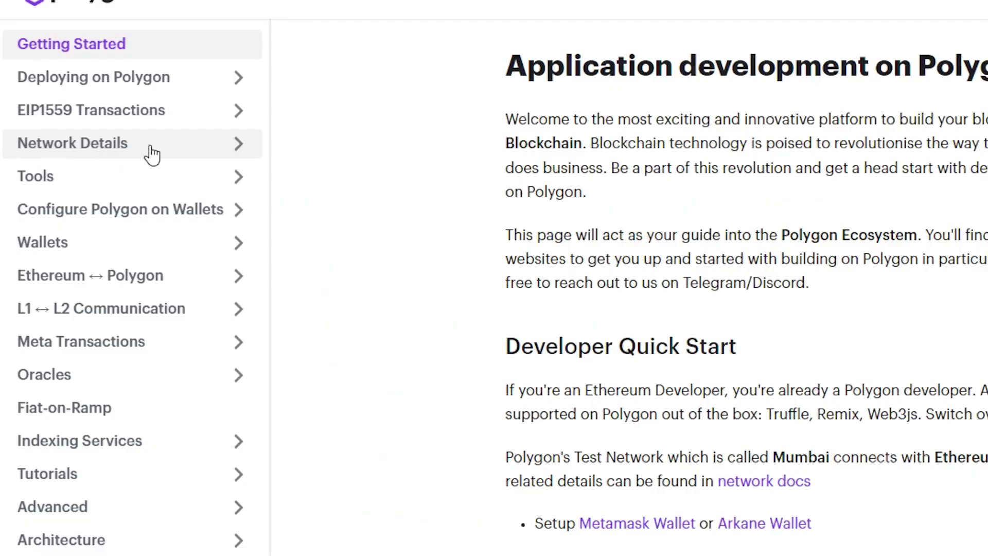
{"action": "left_click", "coordinate": [83, 157]}
{"action": "left_click", "coordinate": [78, 190]}
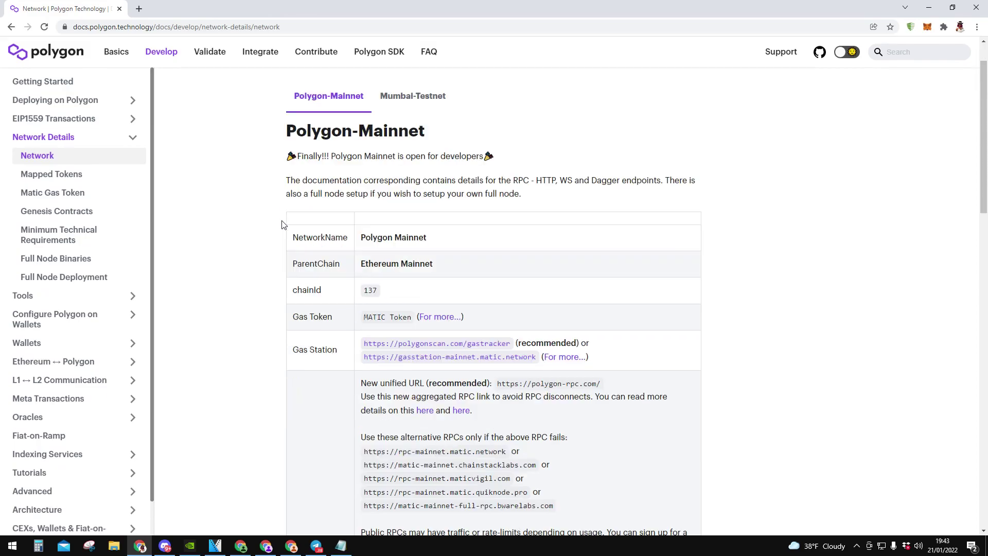
{"action": "scroll", "coordinate": [298, 223], "scroll_direction": "down", "scroll_amount": 4}
{"action": "scroll", "coordinate": [323, 205], "scroll_direction": "down", "scroll_amount": 4}
{"action": "scroll", "coordinate": [326, 202], "scroll_direction": "up", "scroll_amount": 2}
{"action": "left_click_drag", "start_coordinate": [315, 246], "coordinate": [287, 246]}
{"action": "left_click", "coordinate": [315, 239]}
{"action": "scroll", "coordinate": [442, 242], "scroll_direction": "up", "scroll_amount": 2}
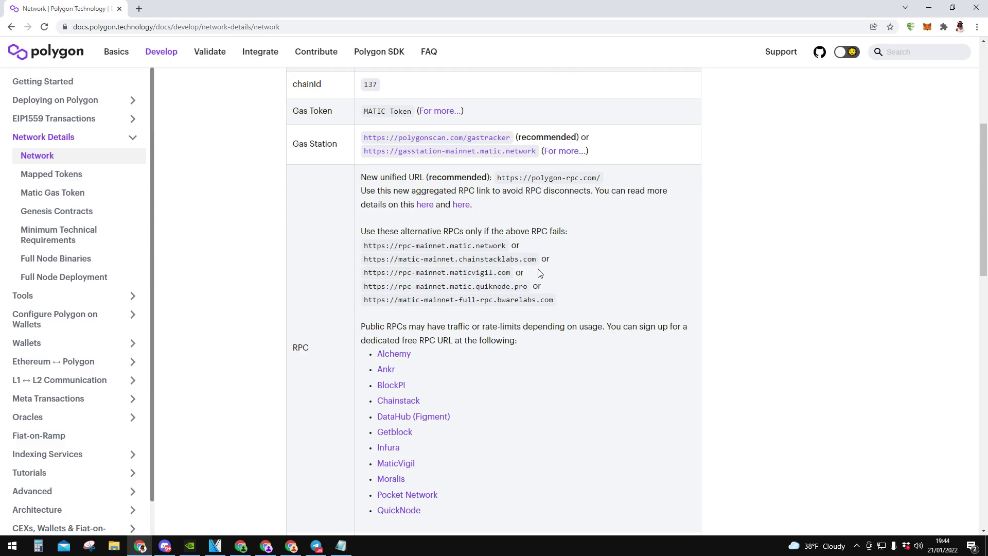
{"action": "left_click_drag", "start_coordinate": [365, 258], "coordinate": [536, 259]}
{"action": "key", "text": "ctrl+c"}
- Reopen the Polygon network's settings via Settings > Networks in MetaMask
{"action": "left_click", "coordinate": [927, 28]}
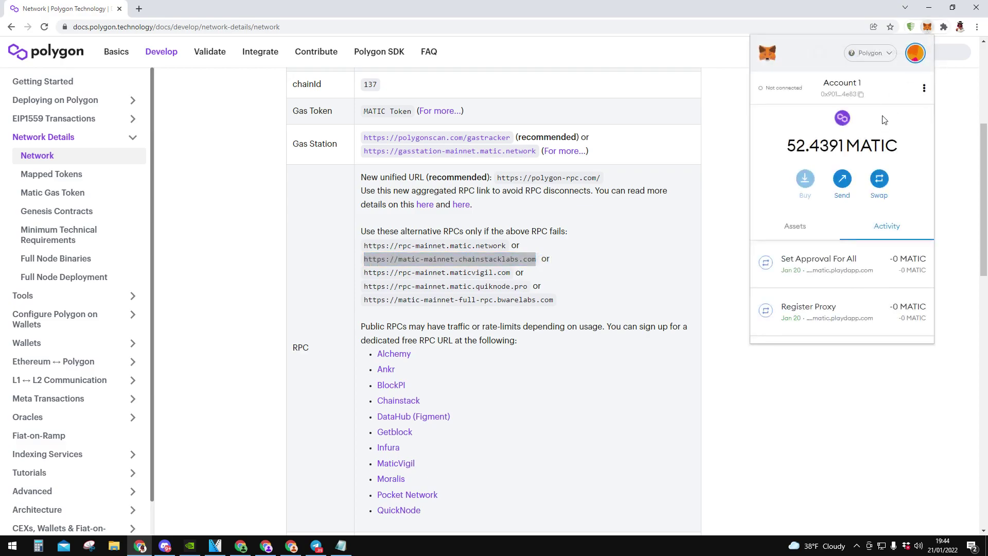
{"action": "left_click", "coordinate": [917, 51]}
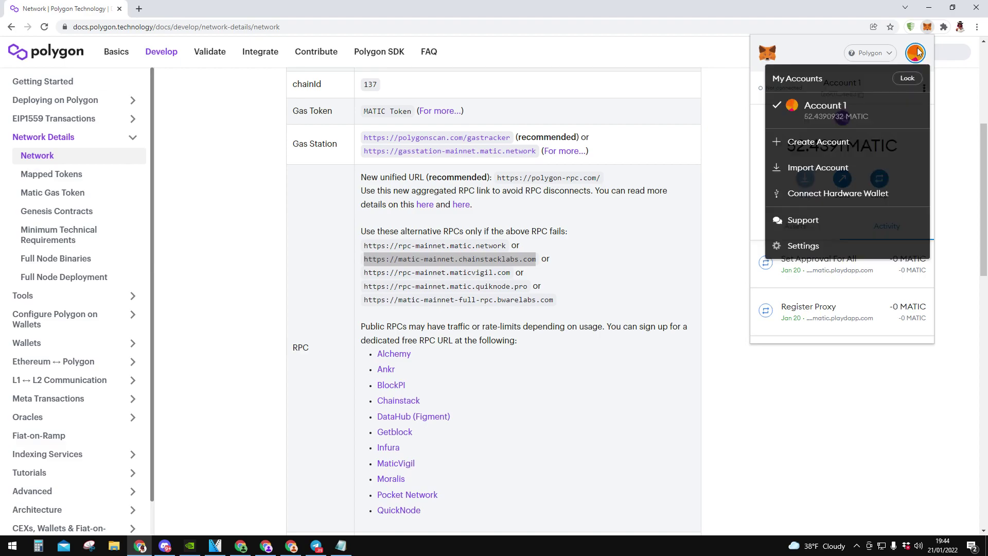
{"action": "left_click", "coordinate": [813, 244]}
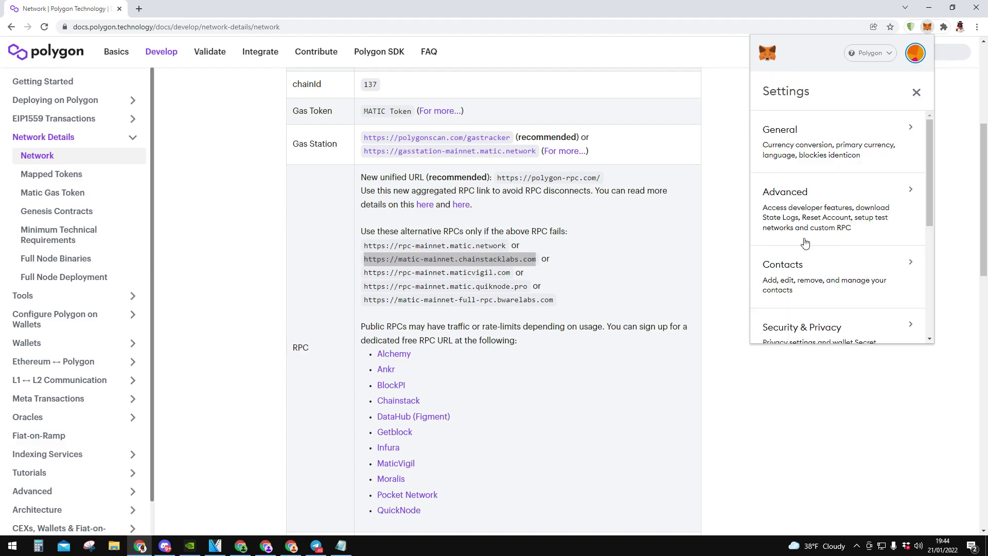
{"action": "scroll", "coordinate": [818, 216], "scroll_direction": "down", "scroll_amount": 5}
{"action": "left_click", "coordinate": [816, 211]}
{"action": "scroll", "coordinate": [828, 257], "scroll_direction": "down", "scroll_amount": 3}
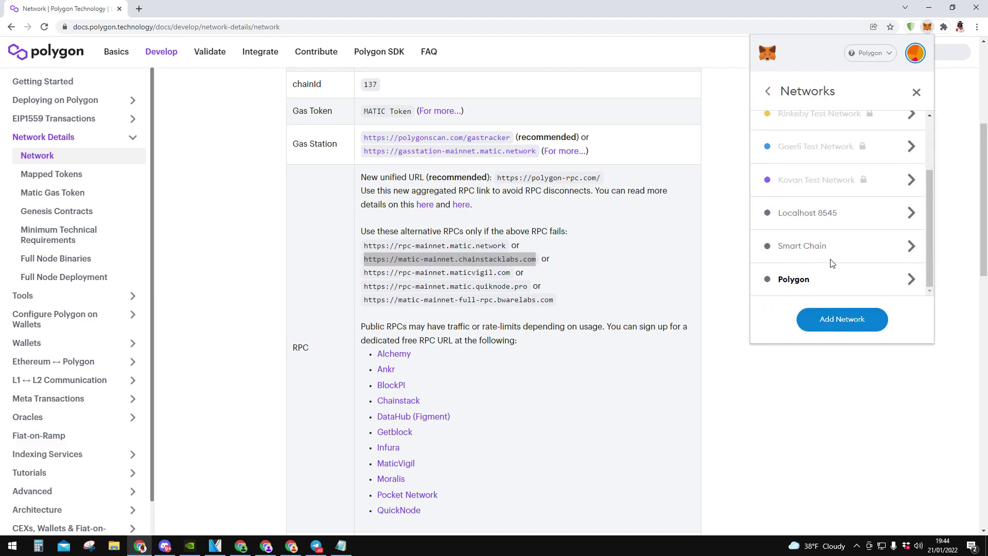
{"action": "left_click", "coordinate": [910, 283]}
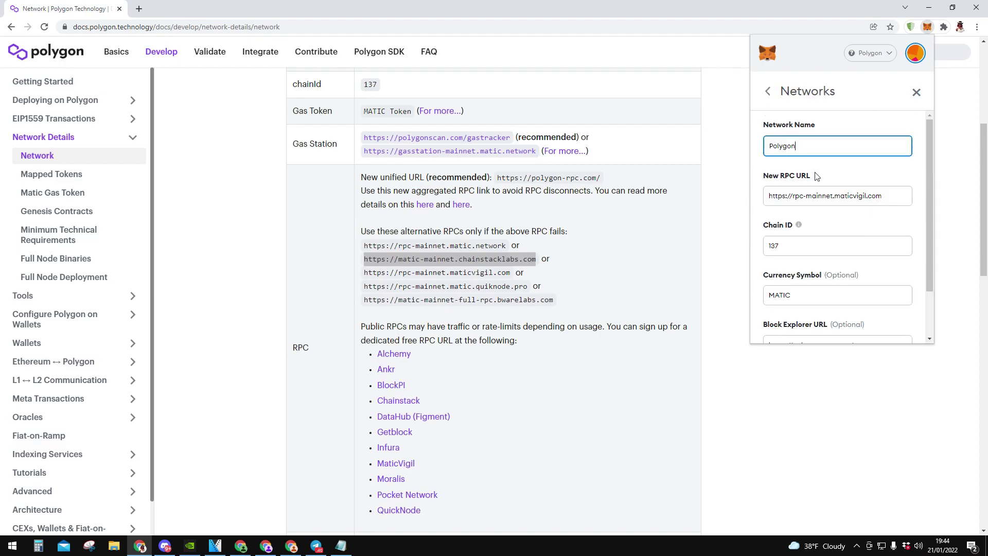
{"action": "left_click_drag", "start_coordinate": [893, 196], "coordinate": [739, 198]}
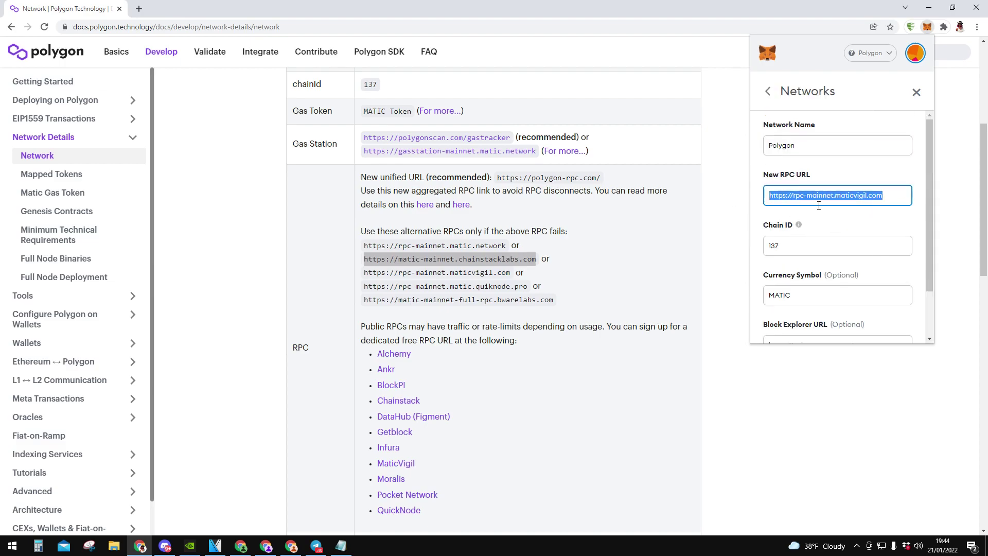
{"action": "key", "text": "ctrl+v"}
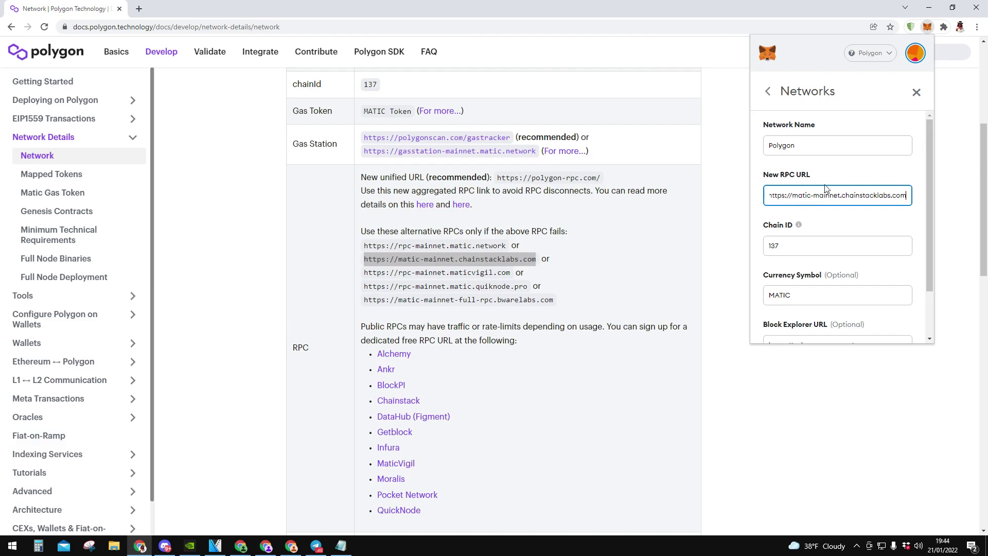
{"action": "left_click_drag", "start_coordinate": [790, 195], "coordinate": [909, 196]}
{"action": "scroll", "coordinate": [839, 232], "scroll_direction": "down", "scroll_amount": 3}
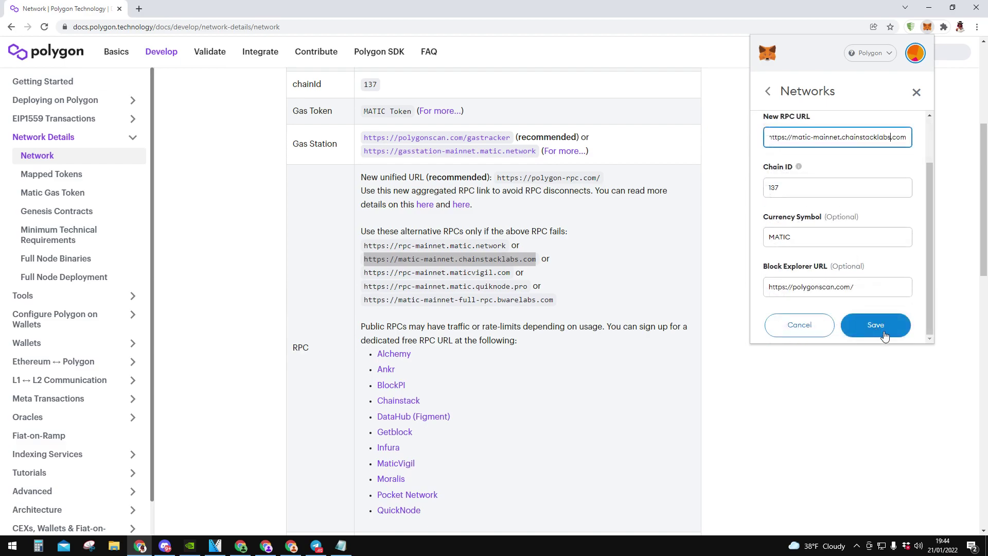
{"action": "left_click", "coordinate": [955, 136]}
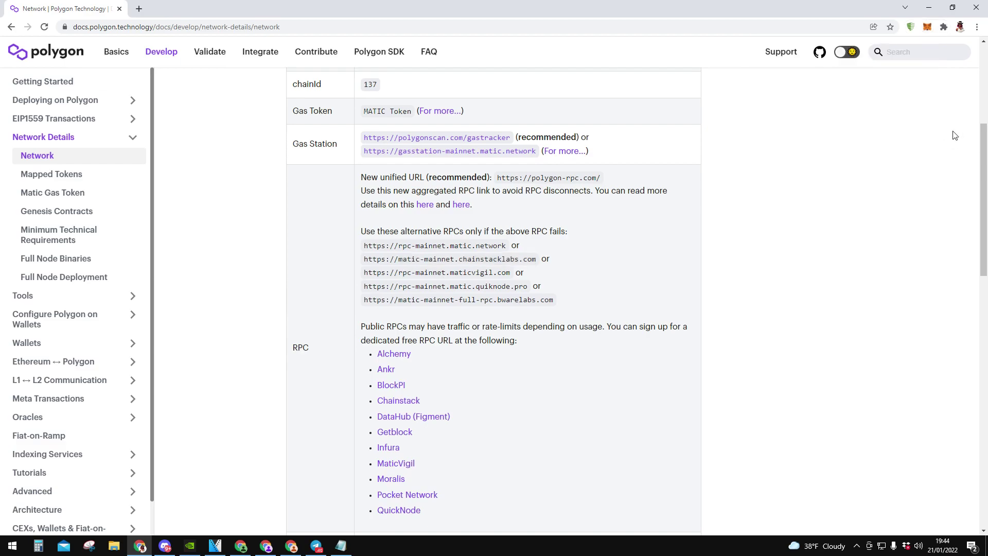
{"action": "left_click", "coordinate": [926, 27]}
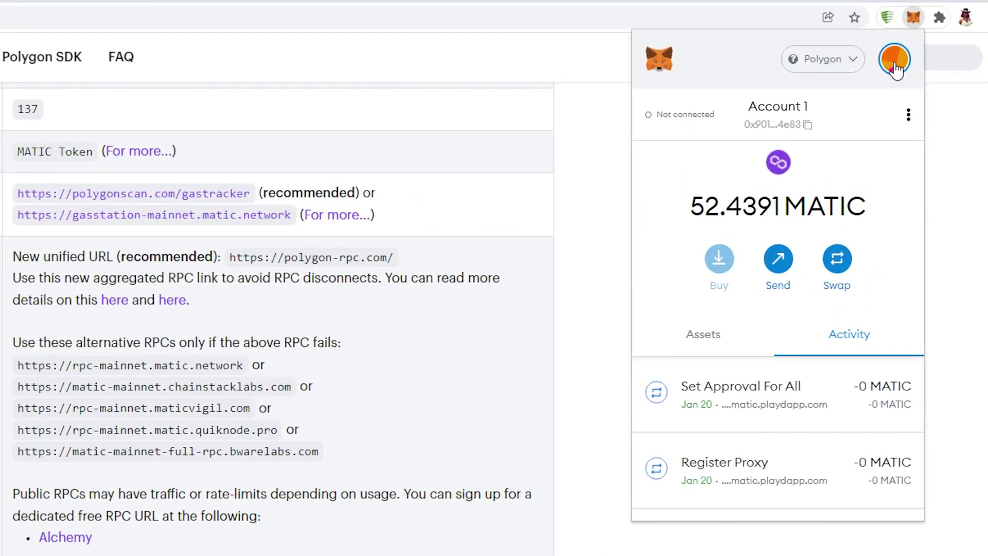
- Go to Settings > Advanced and choose Reset Account to get its history-clearing warning
{"action": "left_click", "coordinate": [894, 67]}
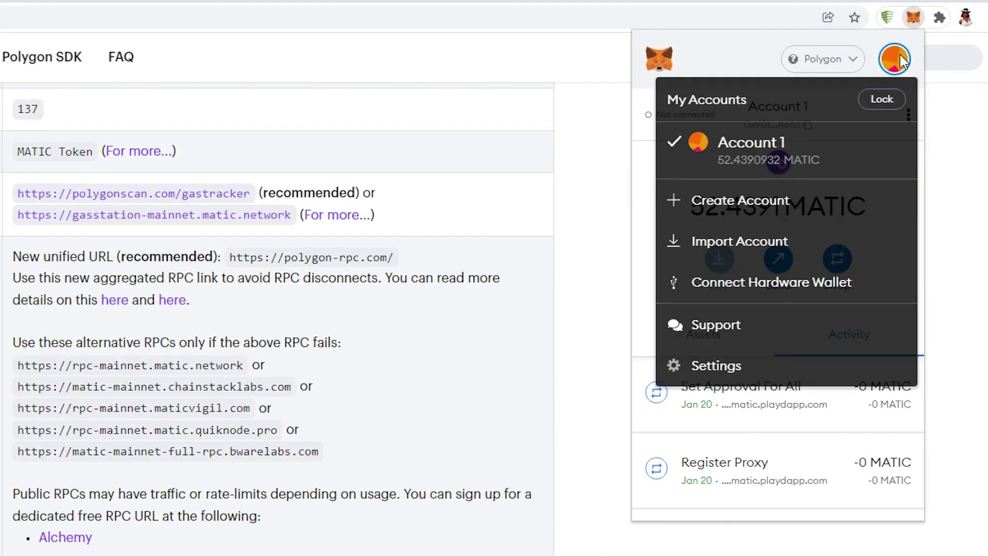
{"action": "left_click", "coordinate": [705, 366]}
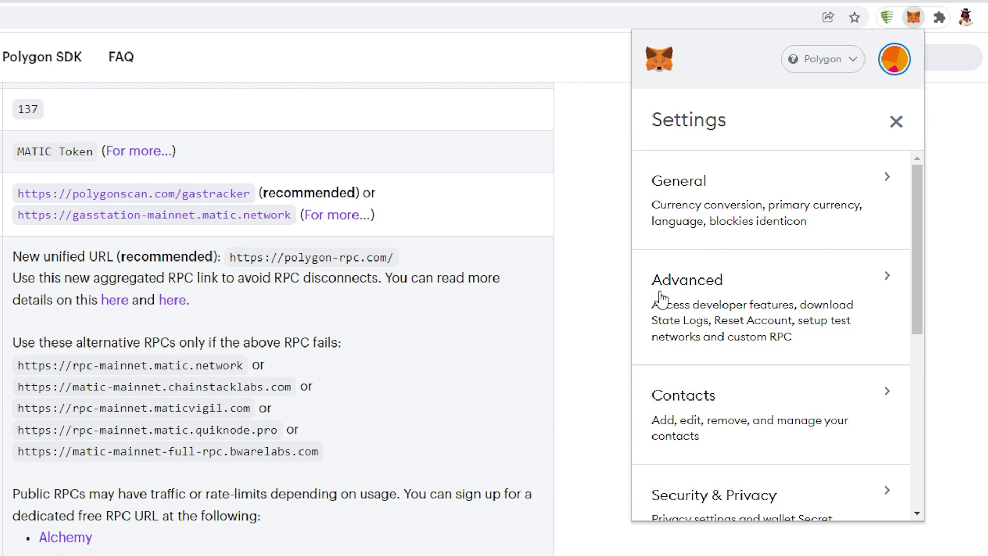
{"action": "left_click", "coordinate": [716, 294]}
{"action": "left_click_drag", "start_coordinate": [913, 186], "coordinate": [924, 254]}
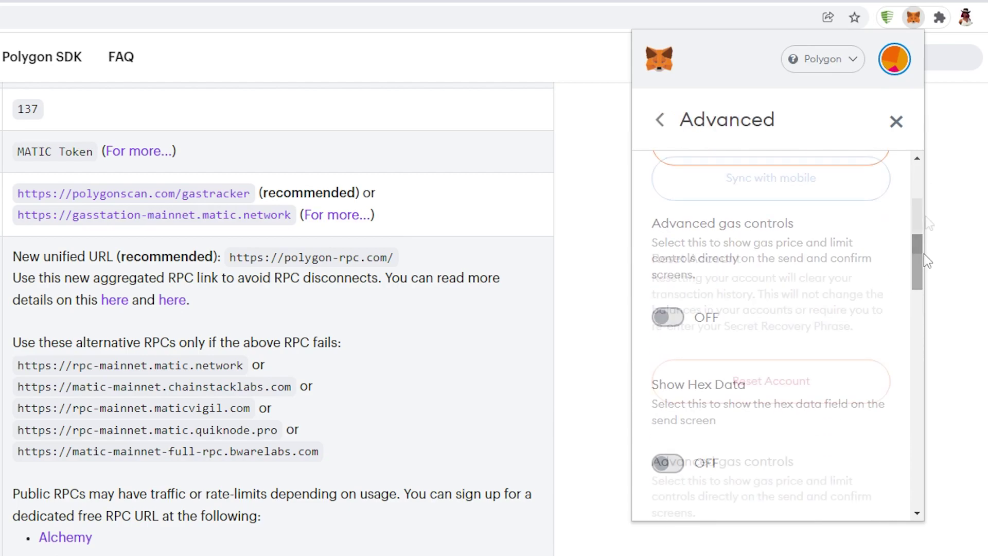
{"action": "scroll", "coordinate": [707, 381], "scroll_direction": "up", "scroll_amount": 5}
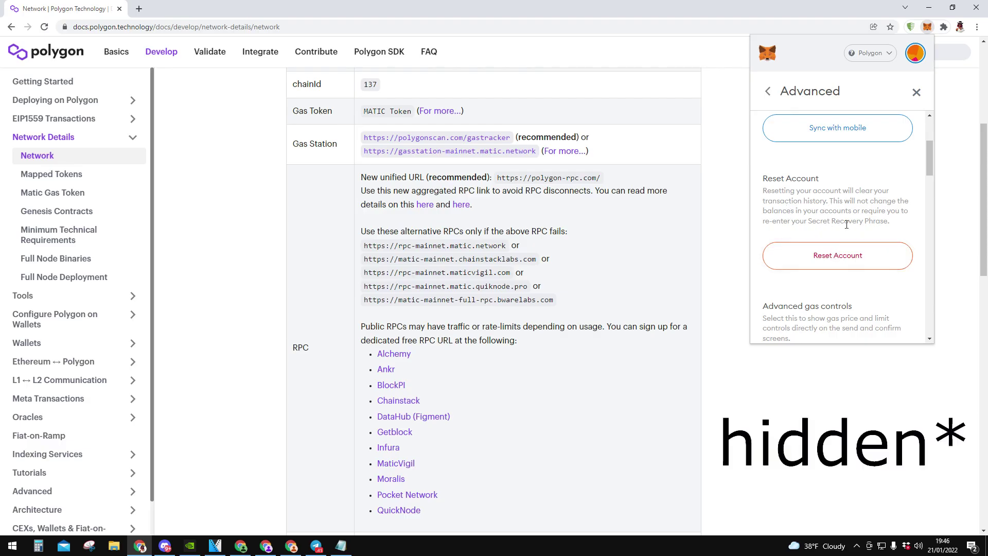
{"action": "left_click", "coordinate": [836, 260]}
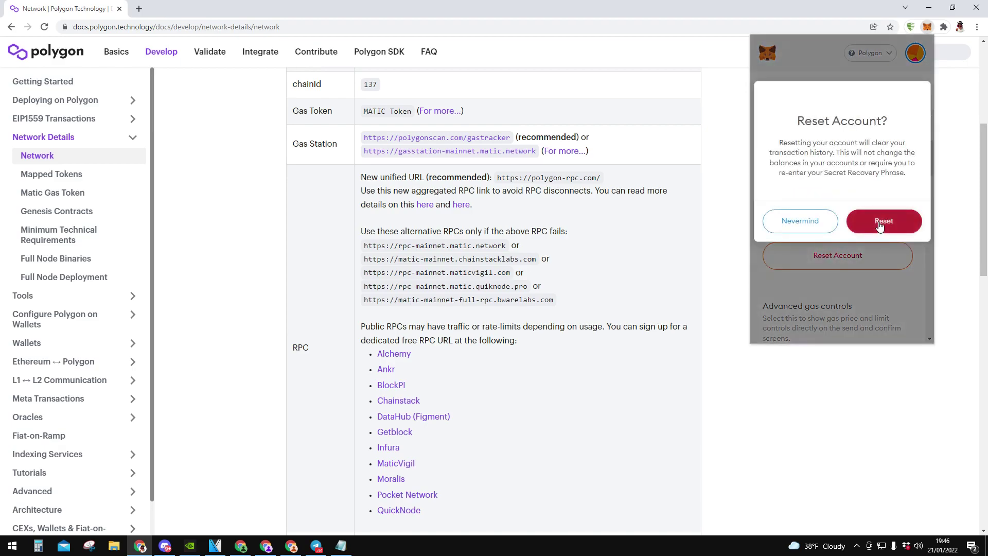
- Confirm the Reset and return to the overview, where Activity is empty and 52.4391 MATIC remains
{"action": "left_click", "coordinate": [878, 225]}
{"action": "left_click", "coordinate": [916, 92]}
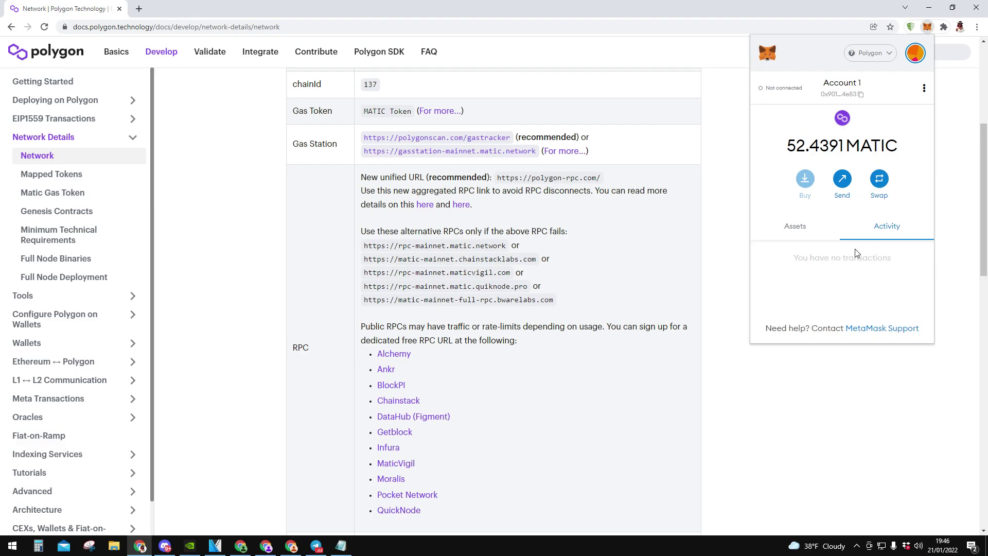
{"action": "left_click", "coordinate": [924, 90]}
{"action": "left_click", "coordinate": [915, 52]}
{"action": "left_click", "coordinate": [914, 52]}
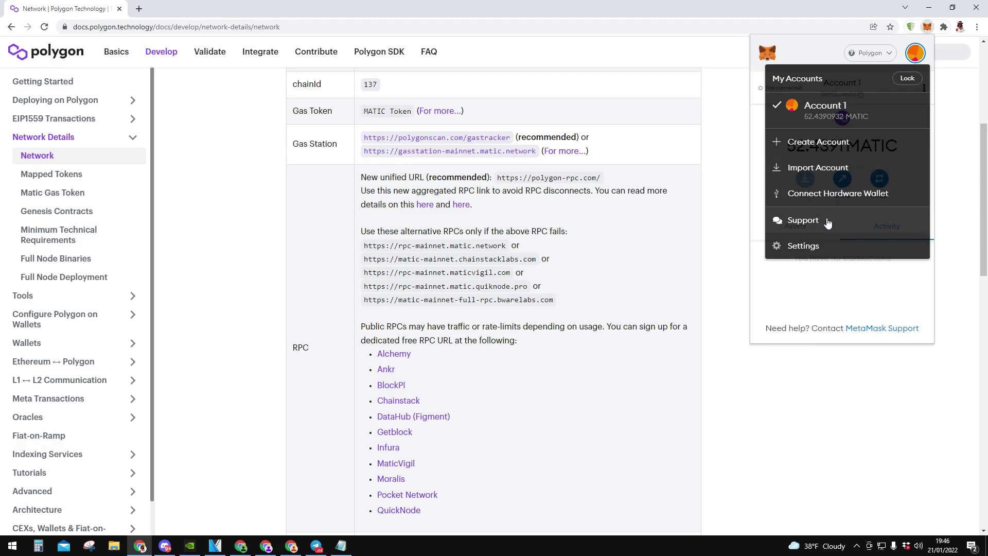
{"action": "left_click", "coordinate": [823, 245]}
{"action": "left_click", "coordinate": [812, 212]}
{"action": "scroll", "coordinate": [823, 242], "scroll_direction": "down", "scroll_amount": 5}
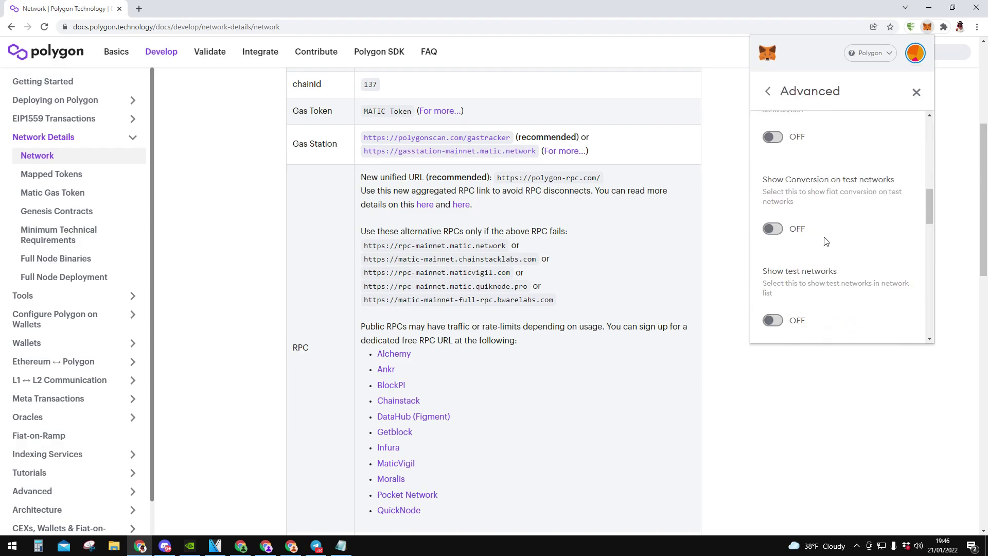
{"action": "scroll", "coordinate": [825, 241], "scroll_direction": "down", "scroll_amount": 5}
{"action": "scroll", "coordinate": [846, 242], "scroll_direction": "up", "scroll_amount": 10}
{"action": "scroll", "coordinate": [842, 201], "scroll_direction": "down", "scroll_amount": 2}
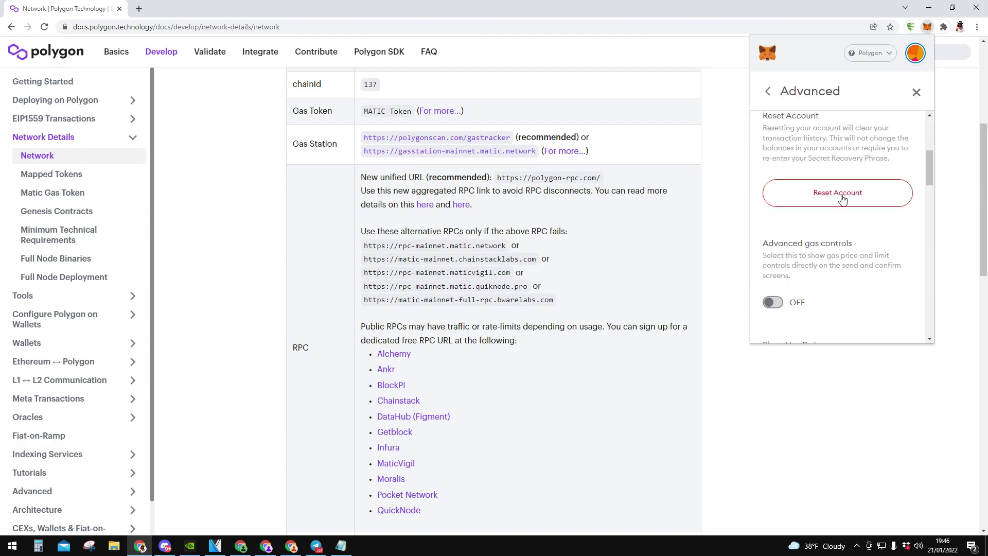
{"action": "left_click", "coordinate": [916, 92]}
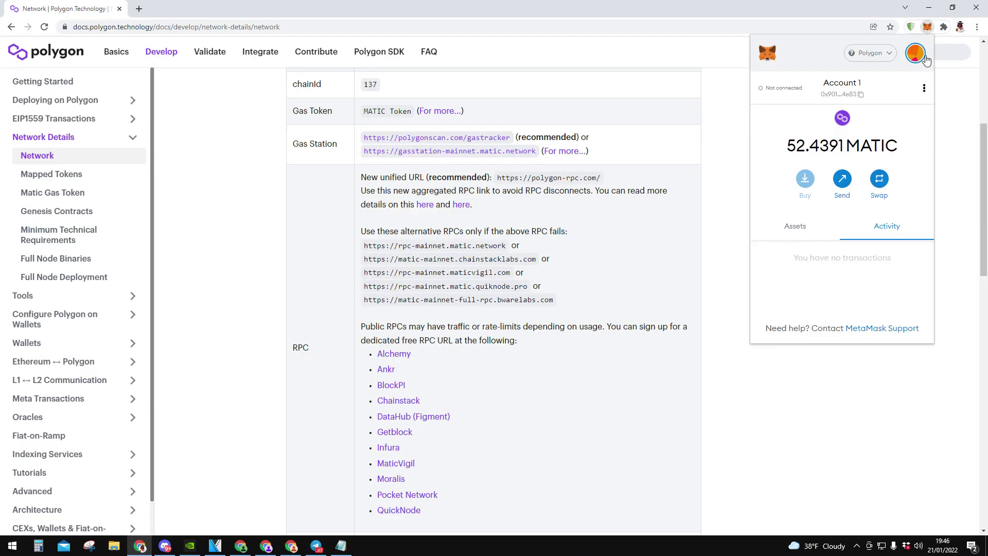
- Show Account 1's Assets list with 52.4391 MATIC and 0 DAI
{"action": "left_click", "coordinate": [808, 229]}
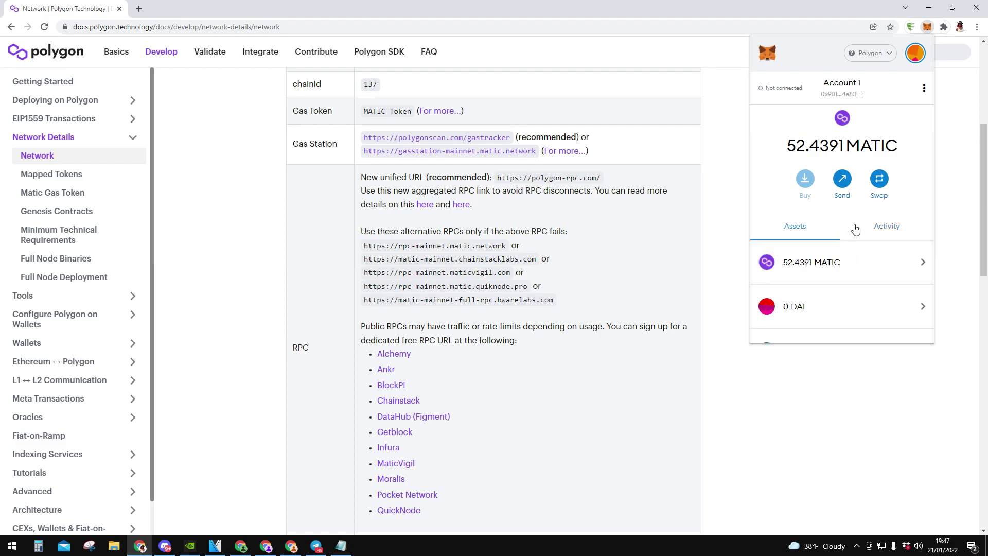